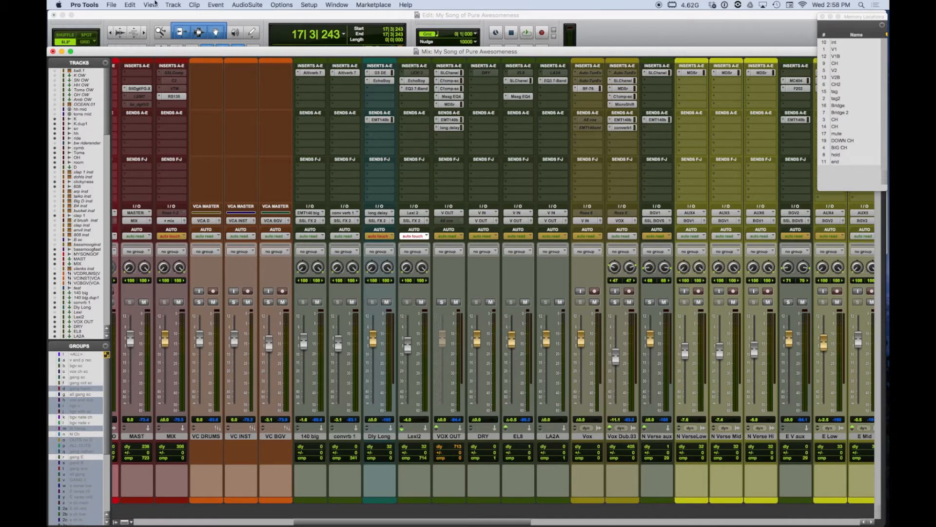
- Save the session under a new name, appending "for" and the recipient's first name to My Song of Pure Awesomeness
{"action": "left_click", "coordinate": [111, 5]}
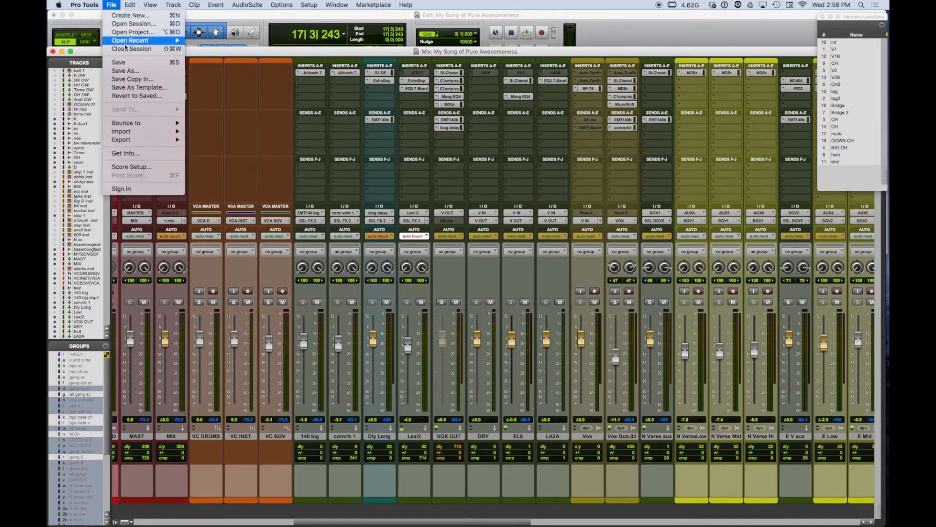
{"action": "left_click", "coordinate": [130, 71]}
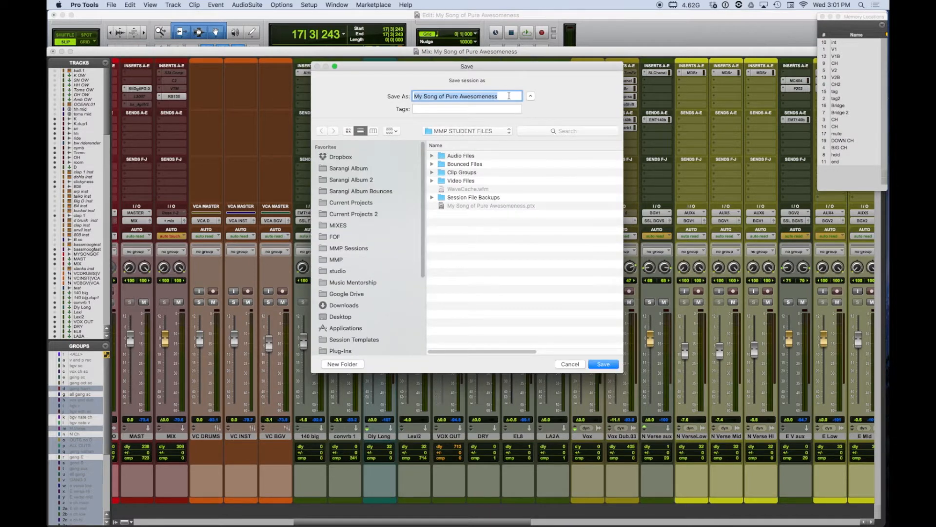
{"action": "left_click", "coordinate": [509, 96]}
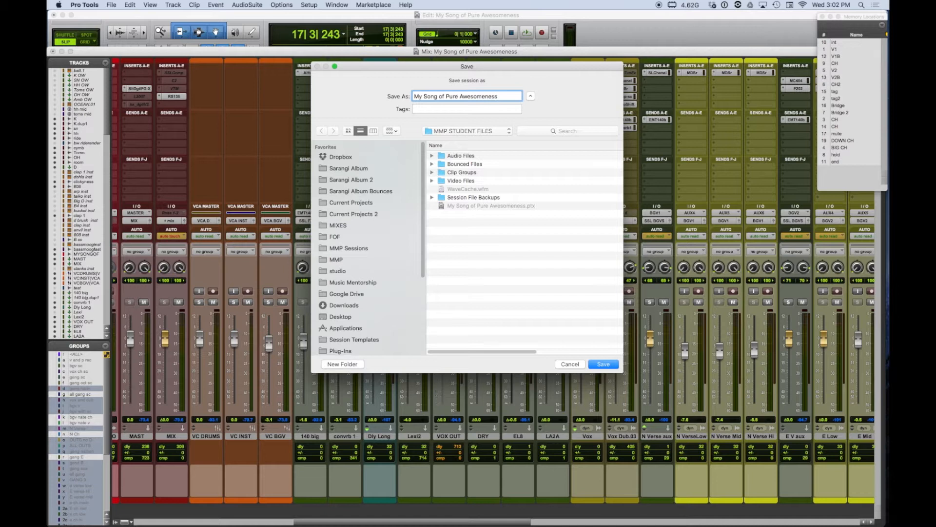
{"action": "type", "text": "for E"}
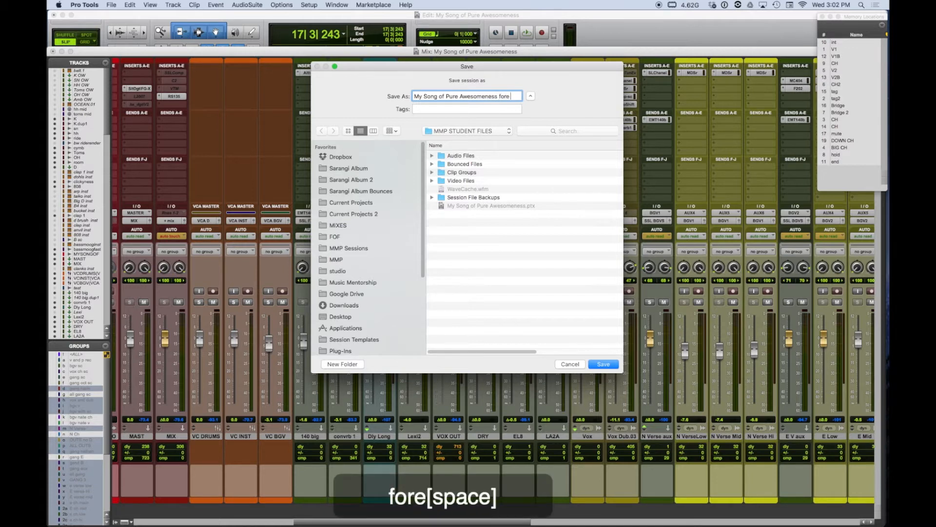
{"action": "type", "text": "ri"}
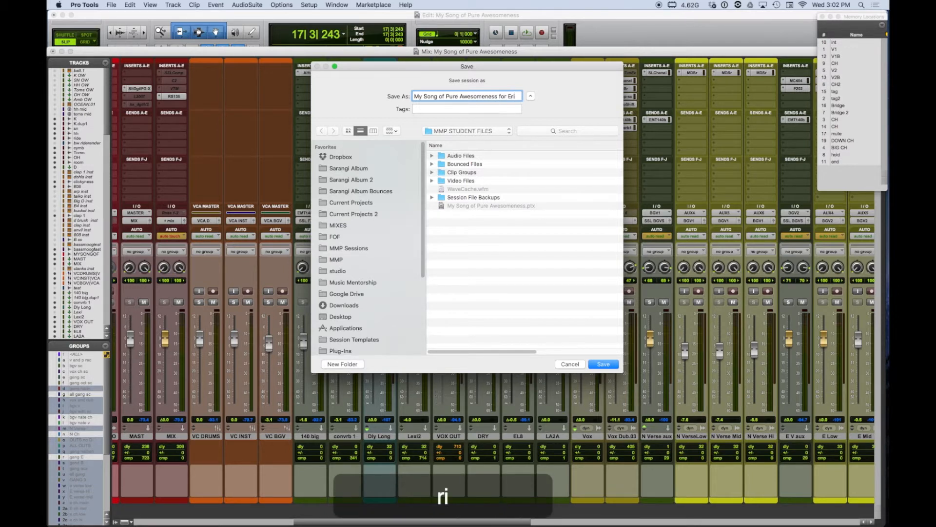
{"action": "type", "text": "c"}
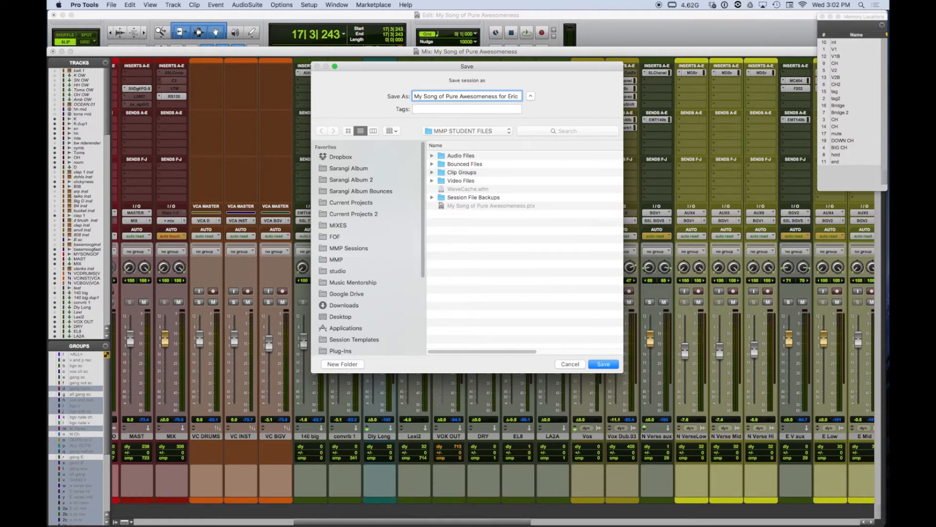
{"action": "key", "text": "Return"}
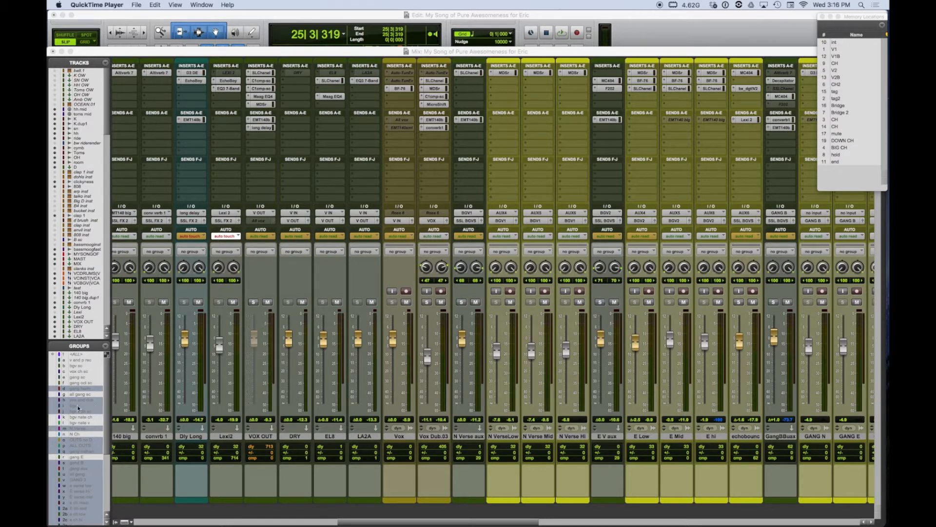
- Show only the inactive tracks in the Mix window and switch the mixer to narrow channel strips
{"action": "left_click", "coordinate": [116, 522]}
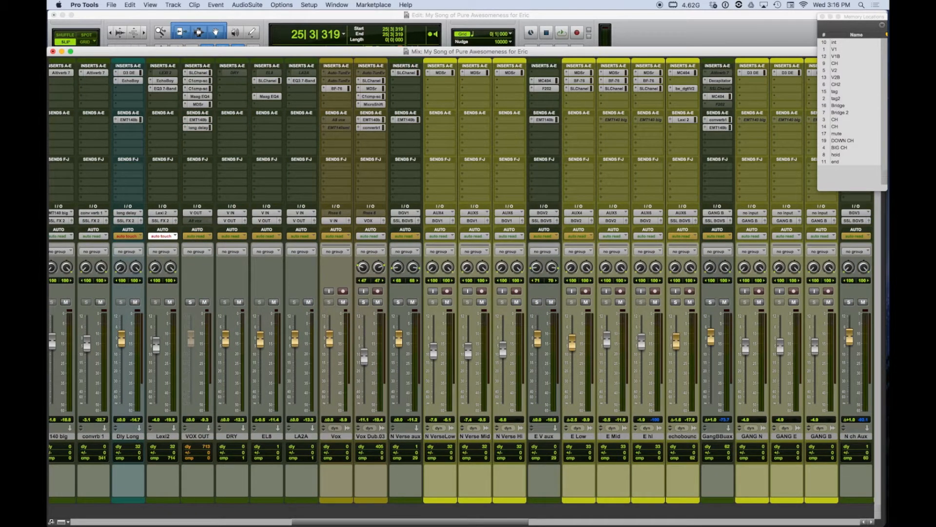
{"action": "left_click", "coordinate": [52, 522]}
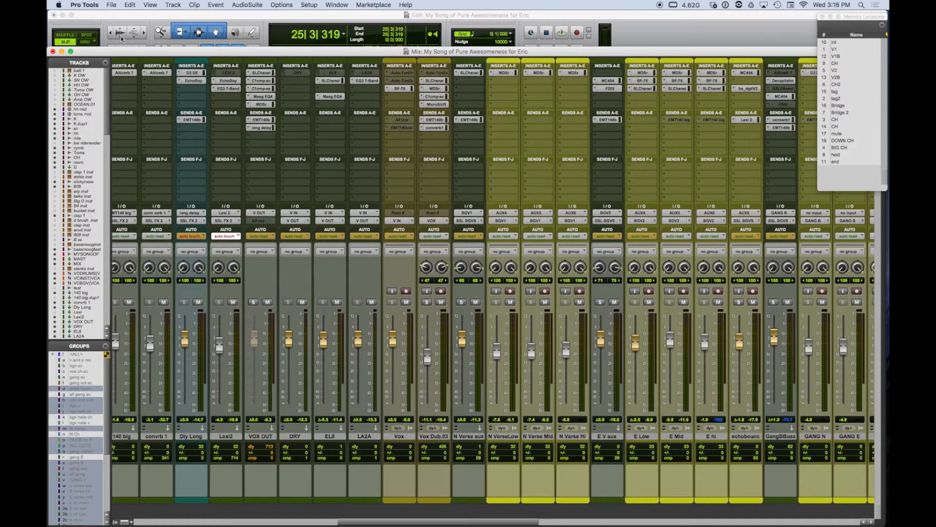
{"action": "left_click", "coordinate": [107, 65]}
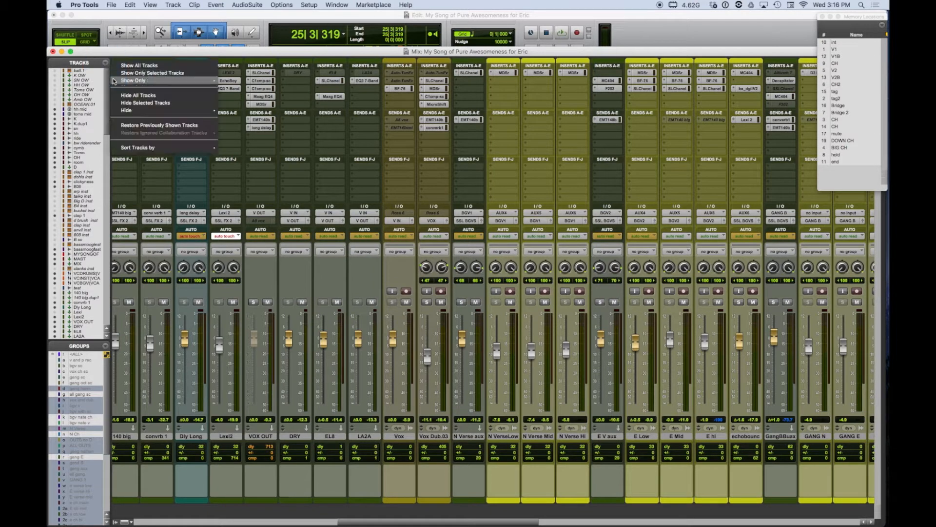
{"action": "mouse_move", "coordinate": [147, 81]}
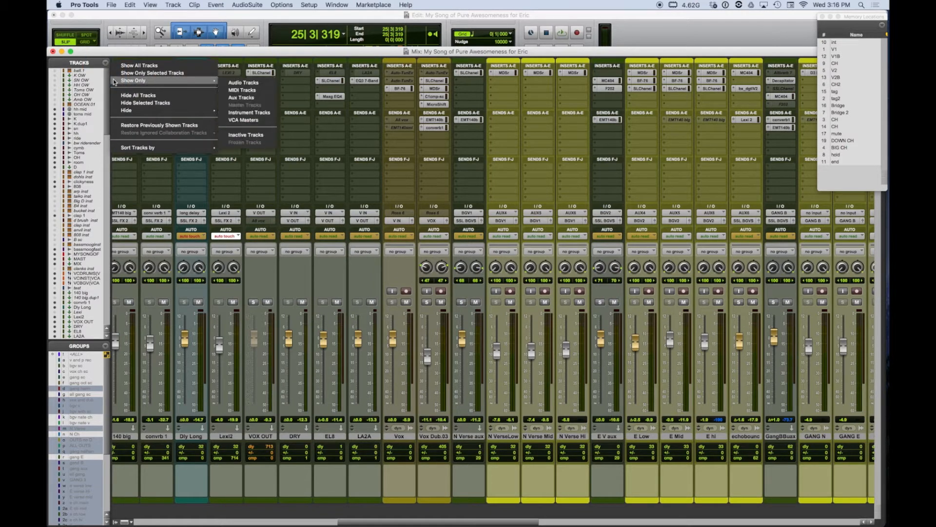
{"action": "left_click", "coordinate": [250, 135]}
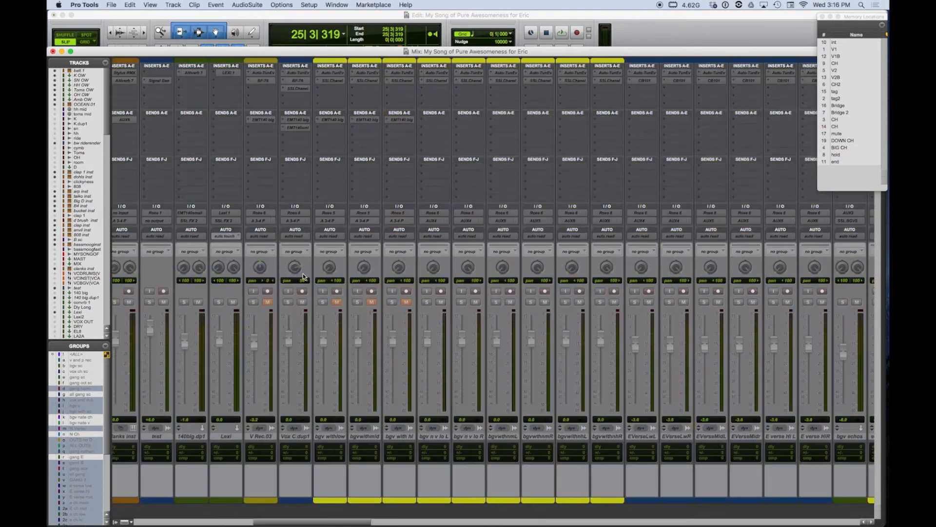
{"action": "left_click_drag", "start_coordinate": [348, 524], "coordinate": [379, 515]}
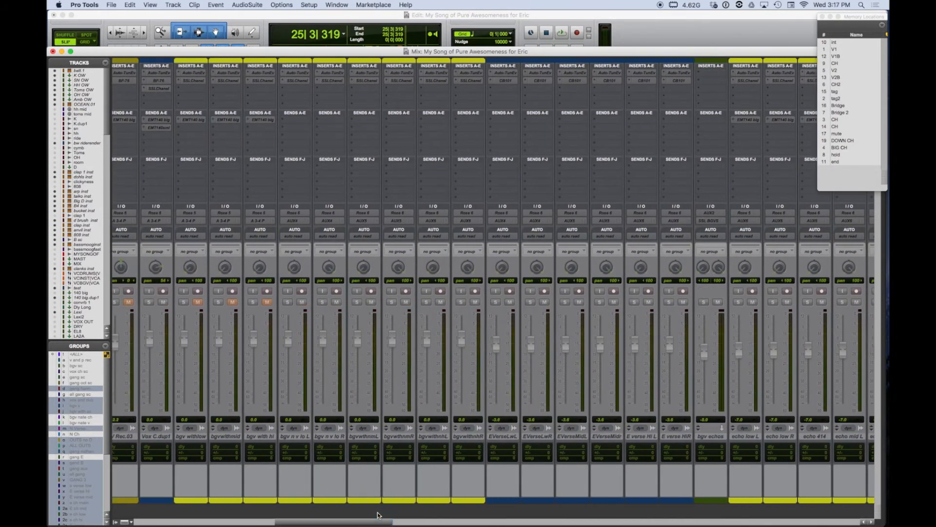
{"action": "key", "text": "alt+super+m"}
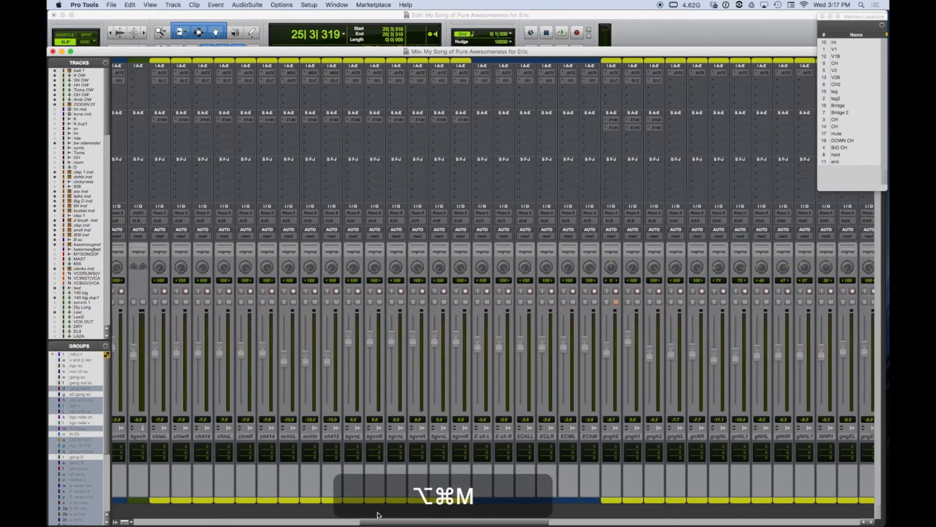
- Delete all the inactive tracks, from the first through the last one in the mixer, including their active clips and alternate playlists
{"action": "left_click", "coordinate": [267, 521]}
{"action": "left_click_drag", "start_coordinate": [267, 521], "coordinate": [8, 510]}
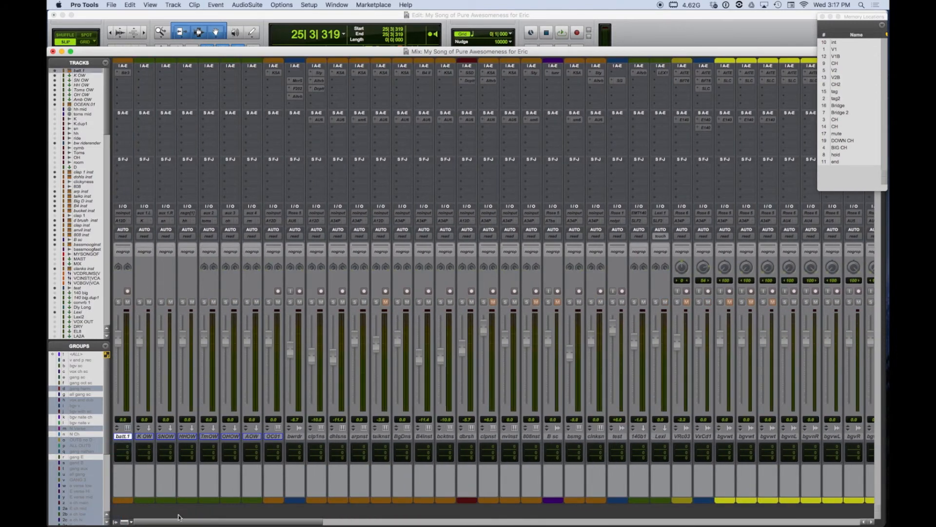
{"action": "left_click_drag", "start_coordinate": [180, 521], "coordinate": [819, 518]}
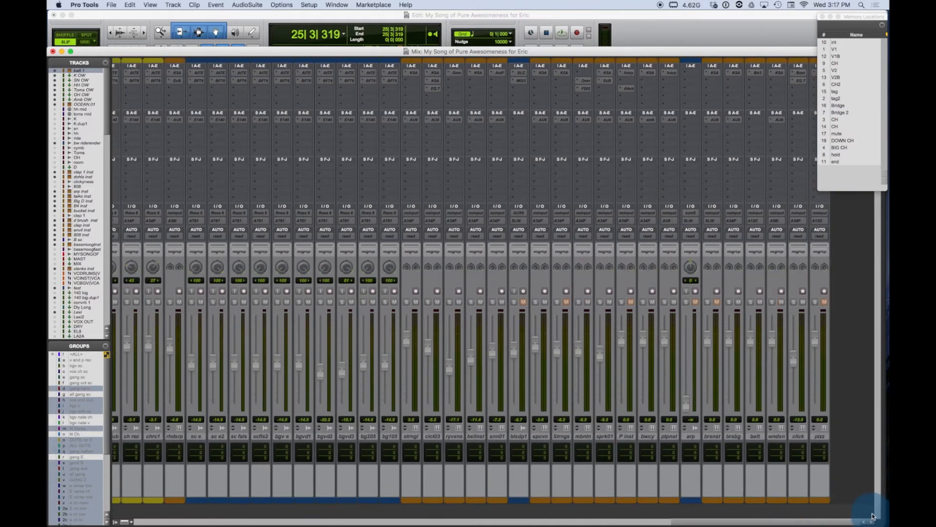
{"action": "left_click", "coordinate": [823, 438]}
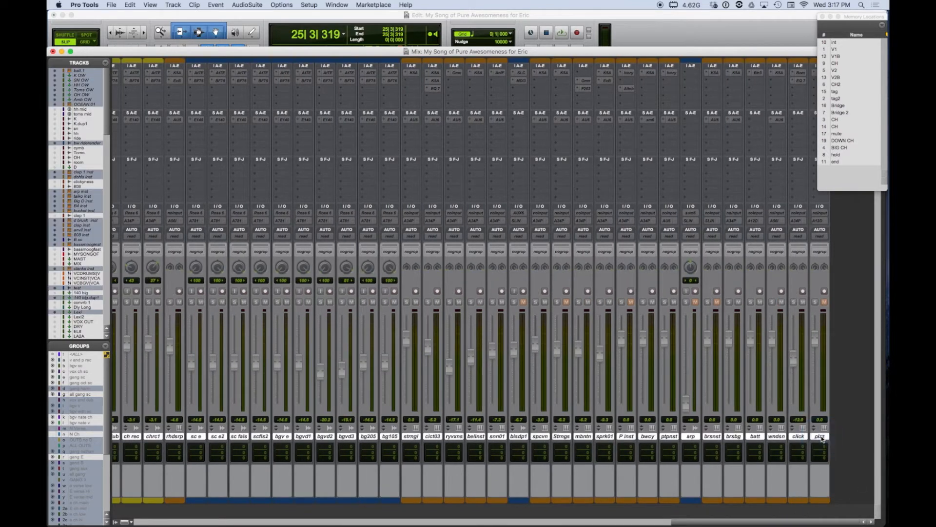
{"action": "right_click", "coordinate": [821, 437]}
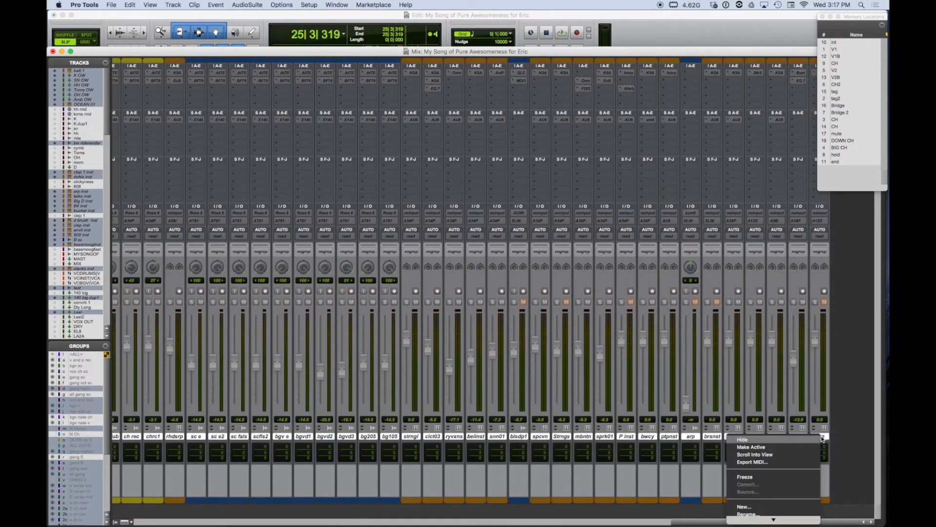
{"action": "mouse_move", "coordinate": [777, 520]}
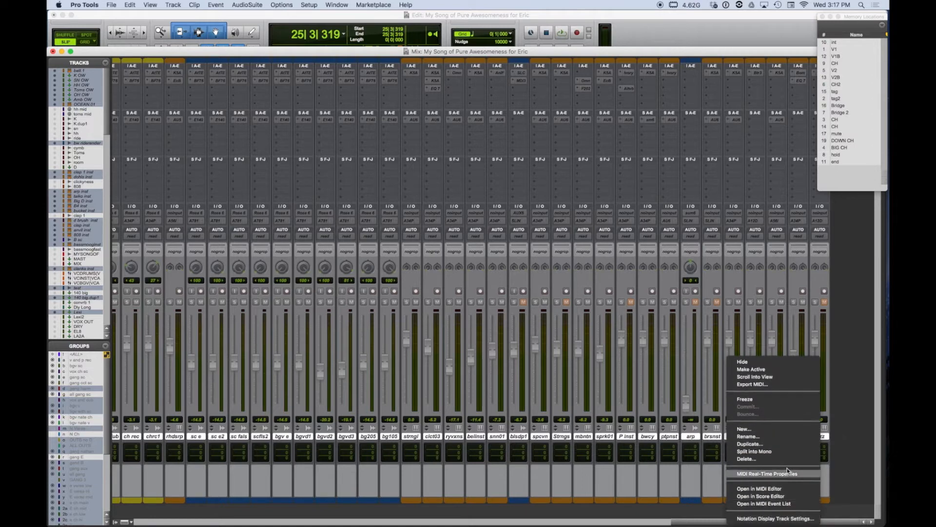
{"action": "left_click", "coordinate": [789, 459]}
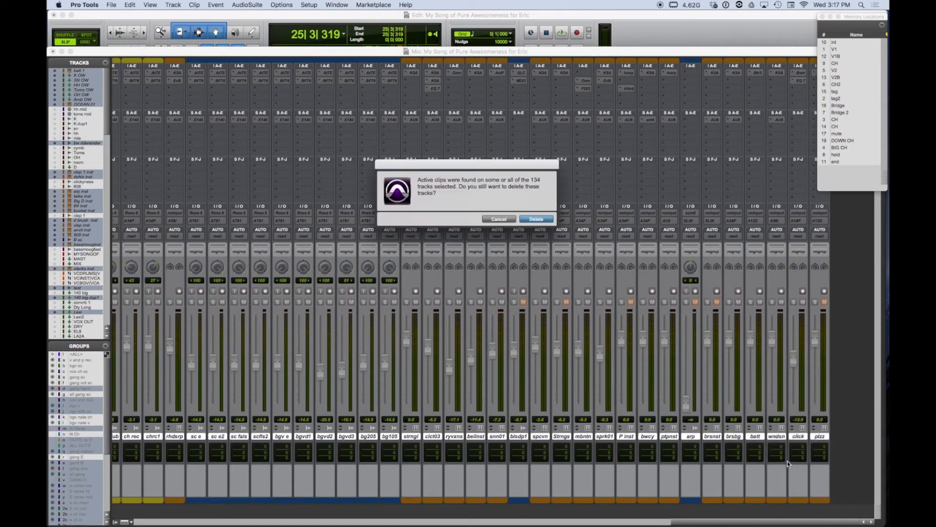
{"action": "left_click", "coordinate": [543, 220]}
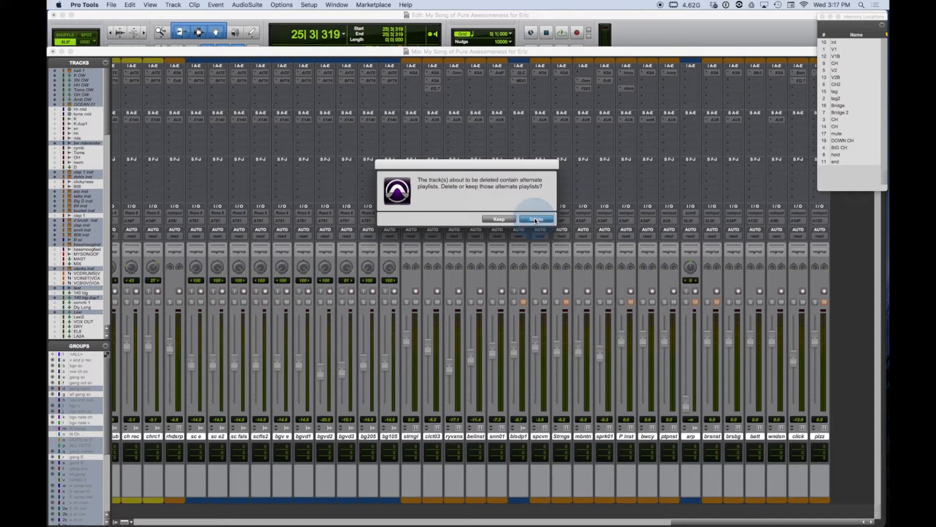
{"action": "left_click", "coordinate": [535, 218]}
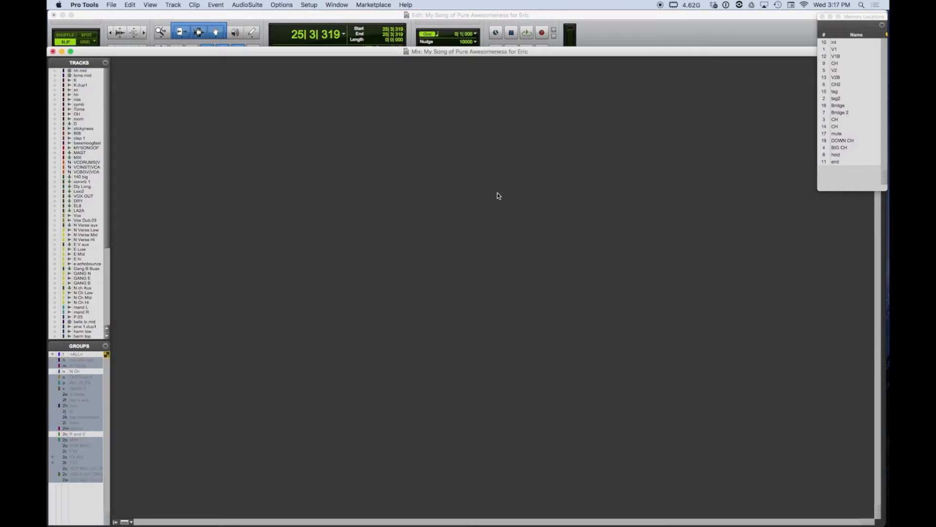
- Show all remaining tracks again and switch to the Edit window
{"action": "left_click", "coordinate": [105, 62]}
{"action": "left_click", "coordinate": [156, 66]}
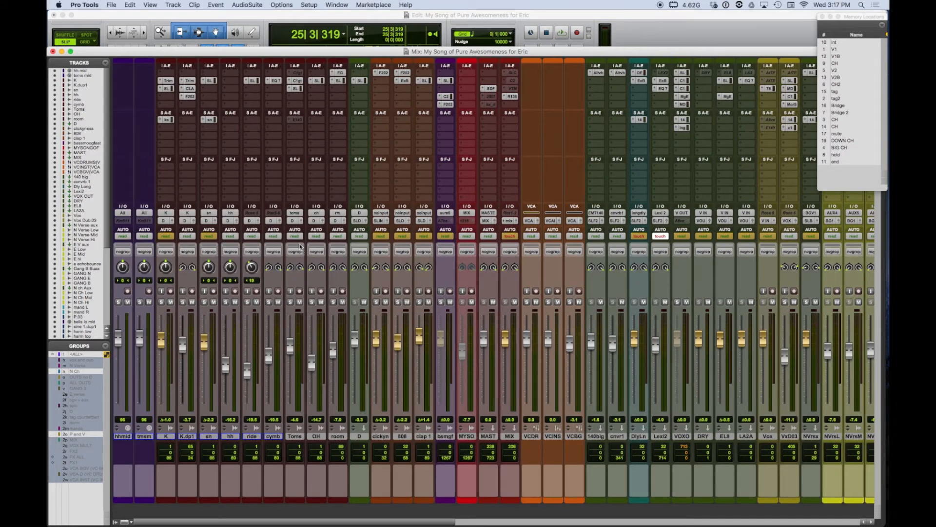
{"action": "key", "text": "super+equal"}
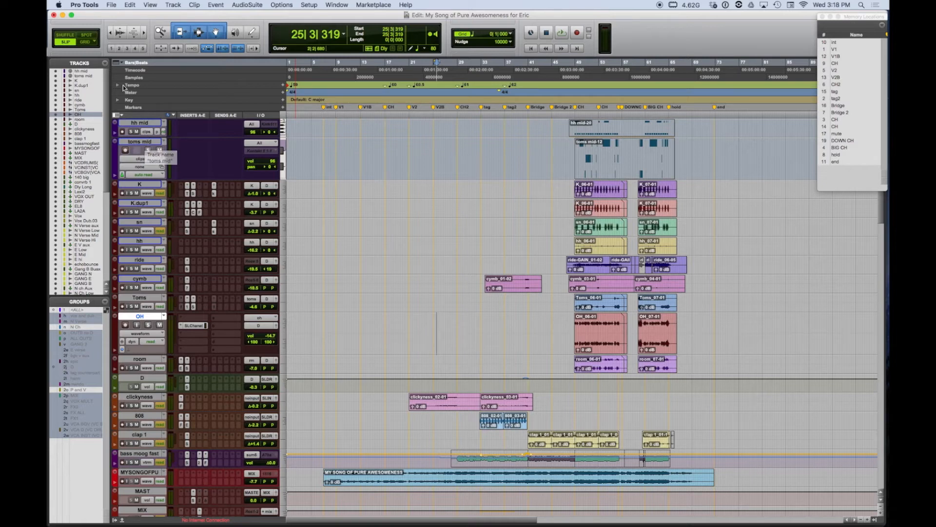
- Show only the audio tracks and reduce the height of all of them in the Edit window
{"action": "left_click", "coordinate": [105, 63]}
{"action": "mouse_move", "coordinate": [178, 81]}
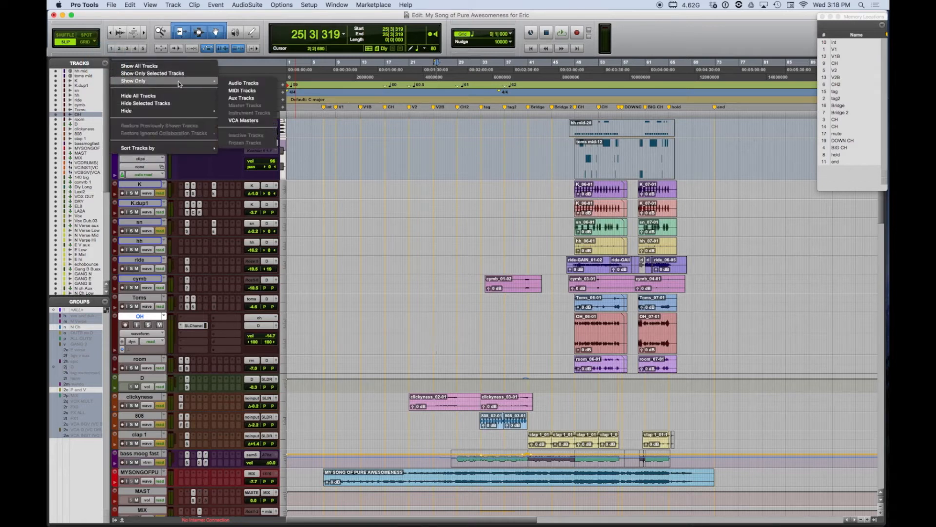
{"action": "left_click", "coordinate": [230, 84]}
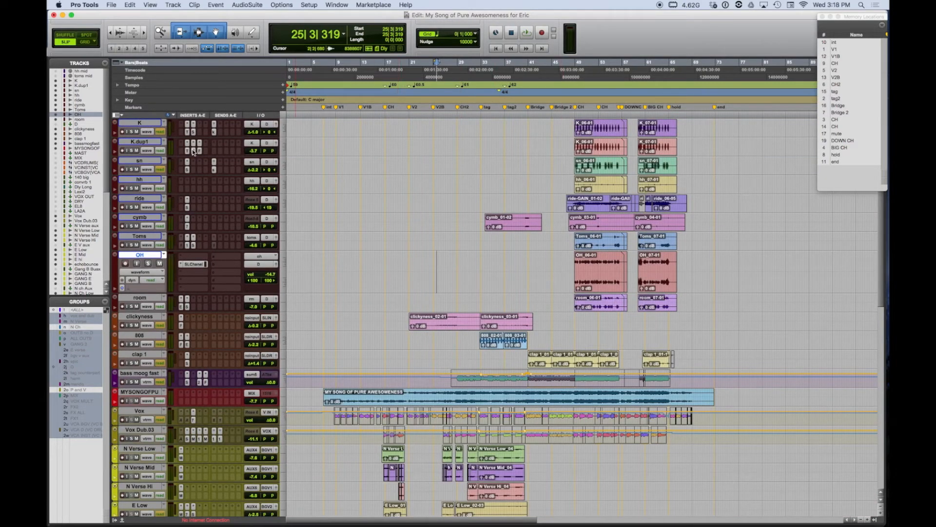
{"action": "key", "text": "ctrl+alt+Down"}
{"action": "key", "text": "ctrl+alt+Down"}
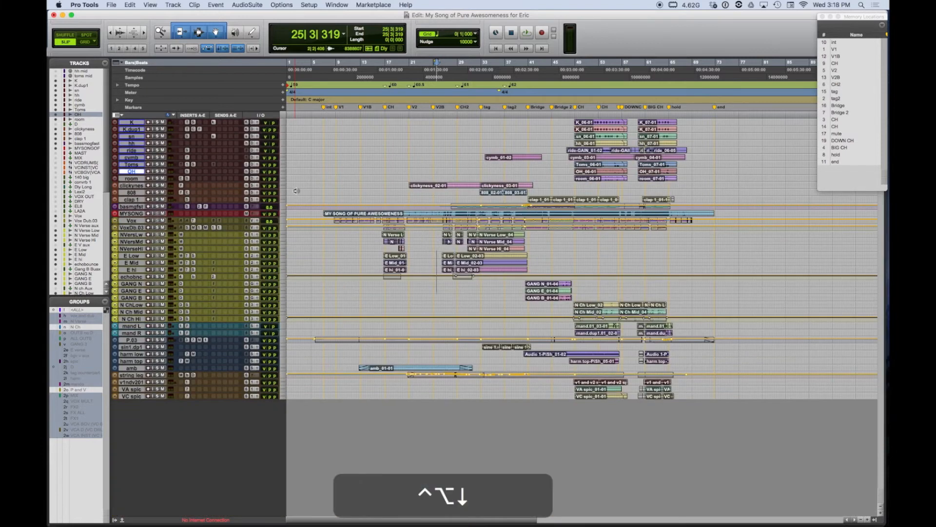
- With track groups enabled, separate and consolidate the clips on all audio tracks from the int marker to the end marker
{"action": "key", "text": "shift+super+g"}
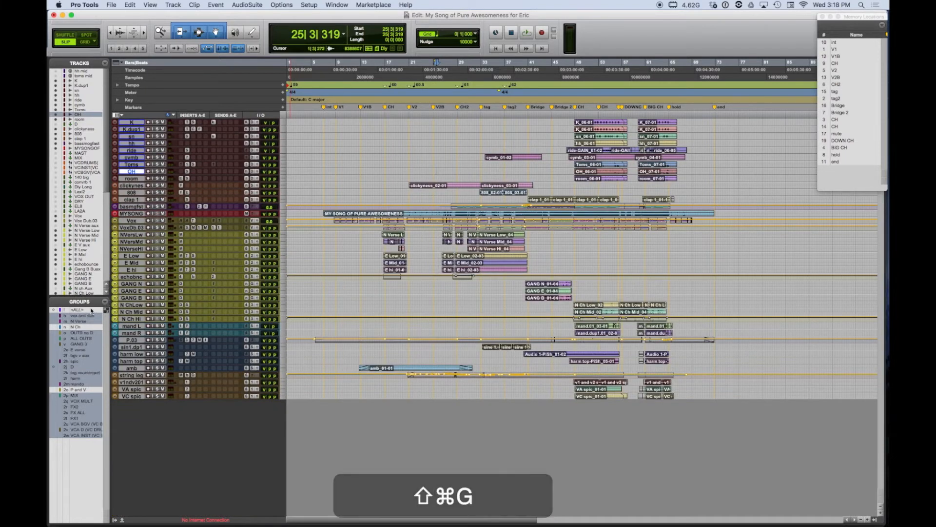
{"action": "left_click", "coordinate": [368, 234]}
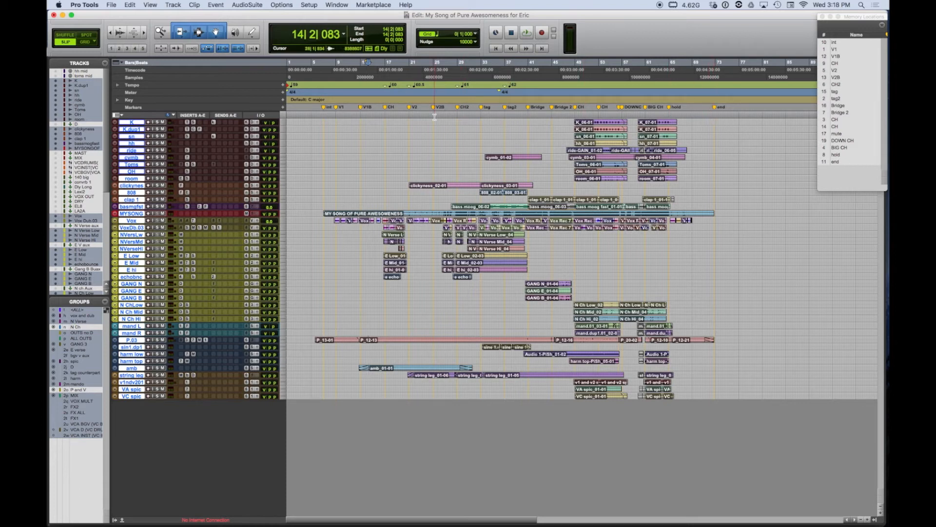
{"action": "left_click", "coordinate": [325, 108]}
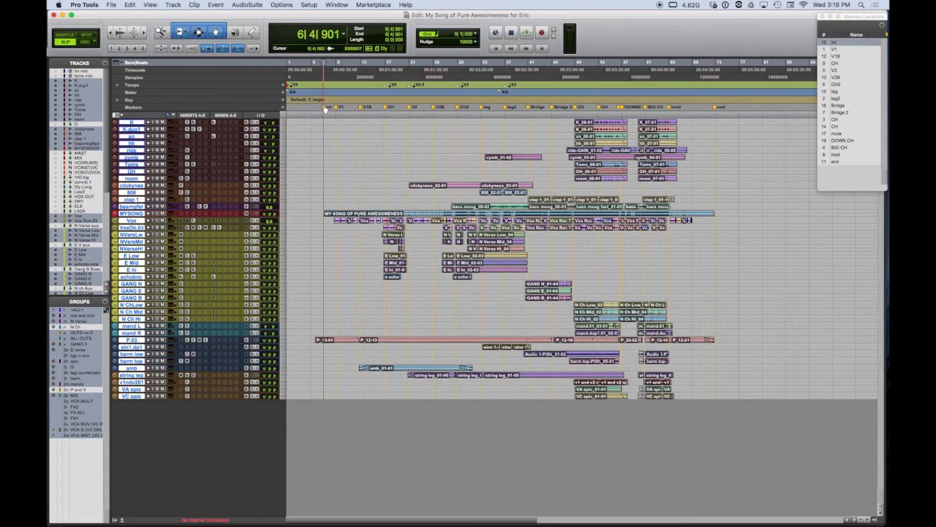
{"action": "left_click", "coordinate": [713, 107], "text": "shift"}
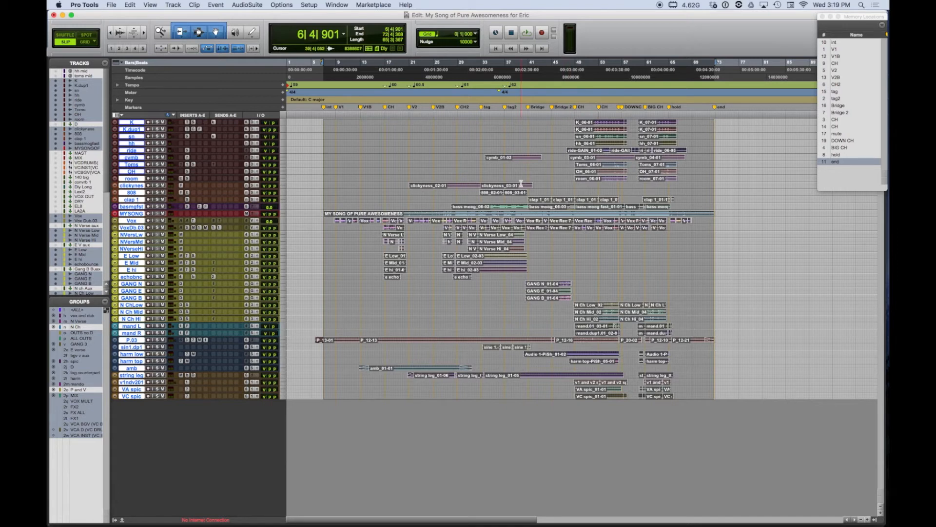
{"action": "key", "text": "super+e"}
{"action": "key", "text": "alt+shift+3"}
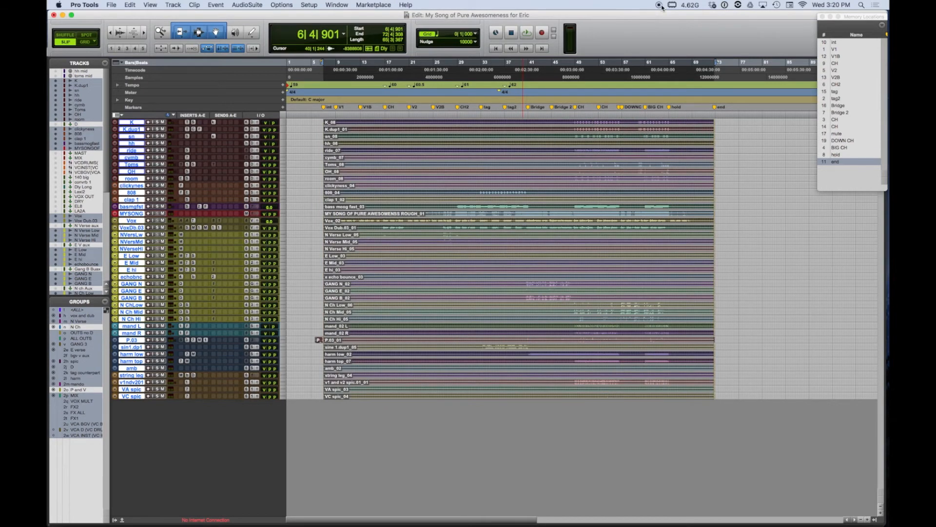
- Select the leftover clip before the int marker on the P.03 track and show the Clips list
{"action": "left_click", "coordinate": [474, 122]}
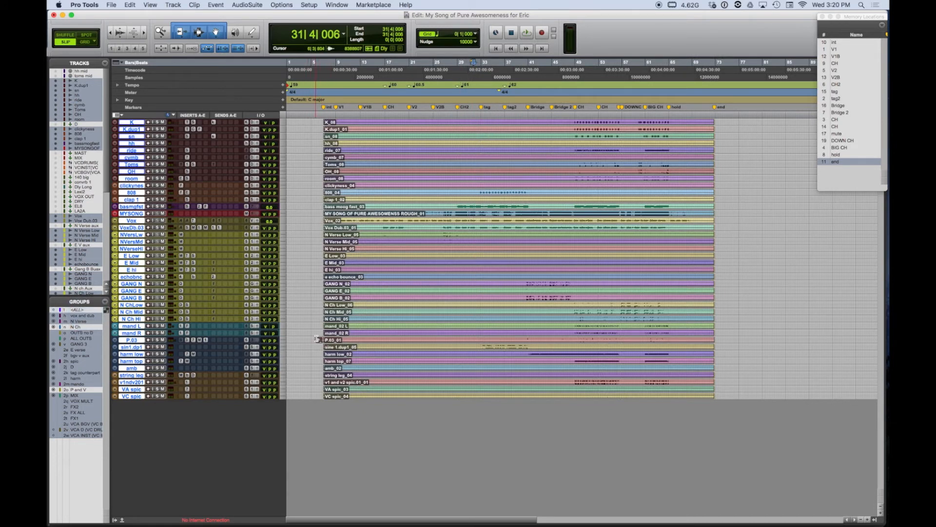
{"action": "left_click", "coordinate": [319, 339]}
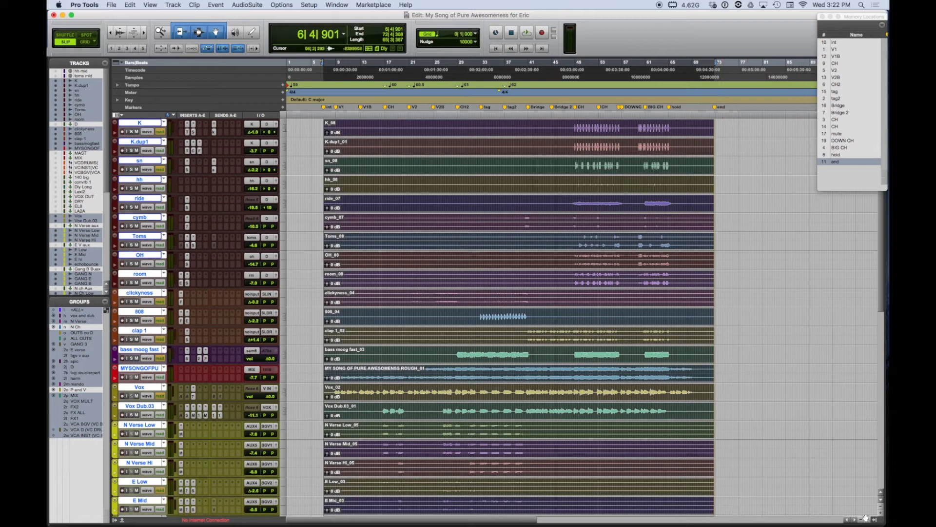
{"action": "left_click", "coordinate": [874, 519]}
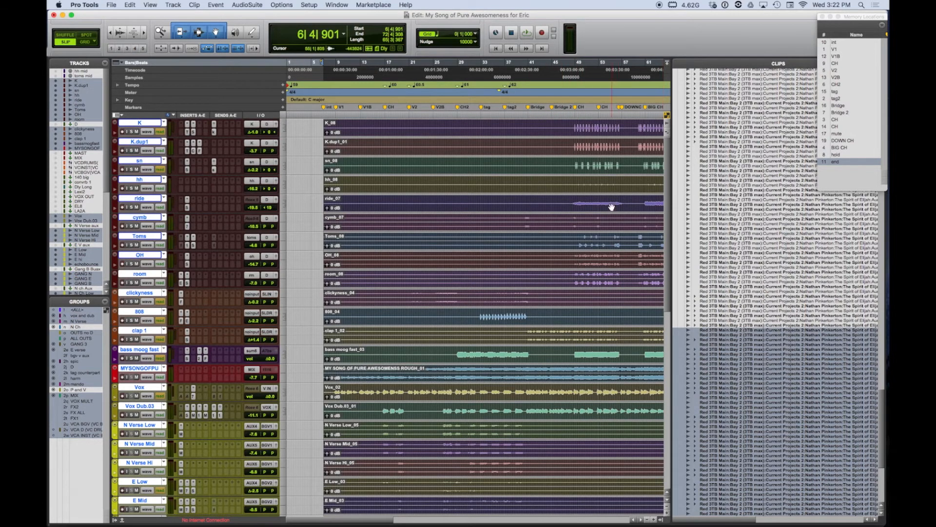
- Select the unused clips in the Clips list and remove them from the session without deleting their source files
{"action": "left_click", "coordinate": [611, 202]}
{"action": "double_click", "coordinate": [611, 202]}
{"action": "key", "text": "shift+super+u"}
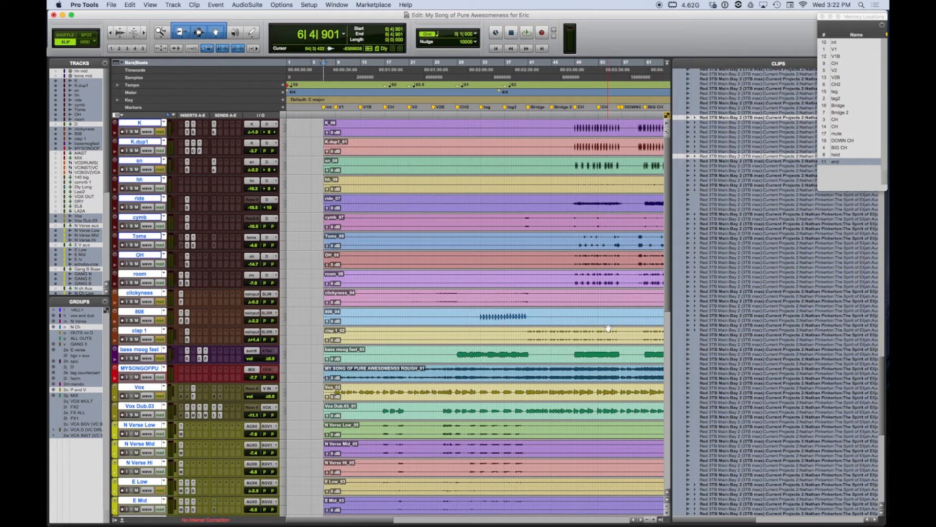
{"action": "key", "text": "shift+super+b"}
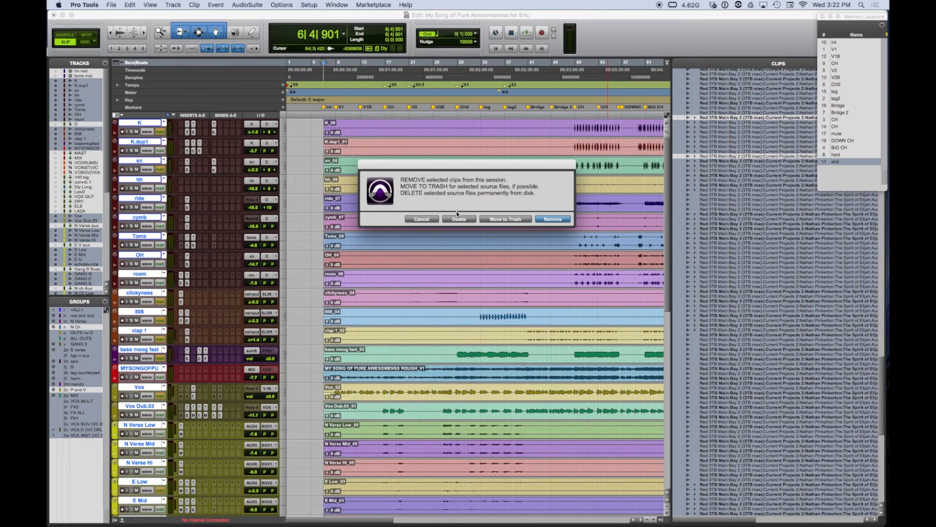
{"action": "left_click", "coordinate": [529, 218]}
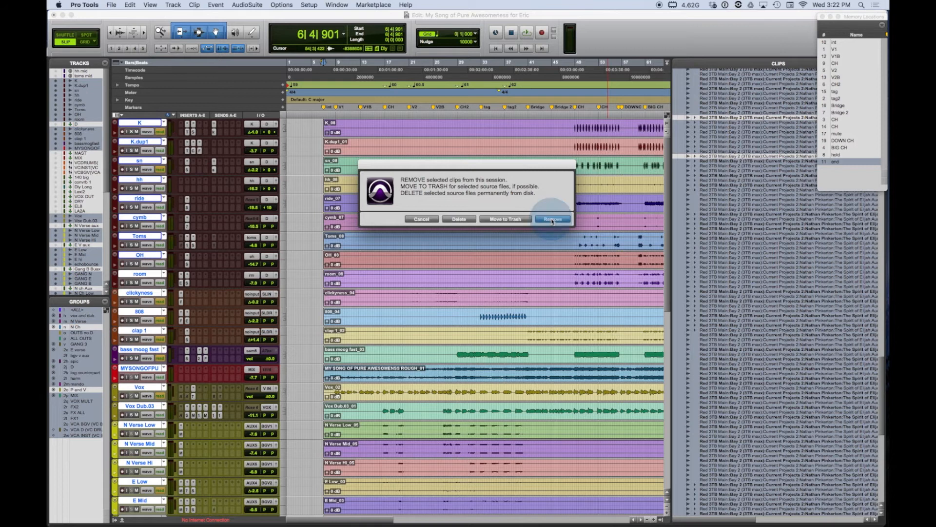
{"action": "key", "text": "super+a"}
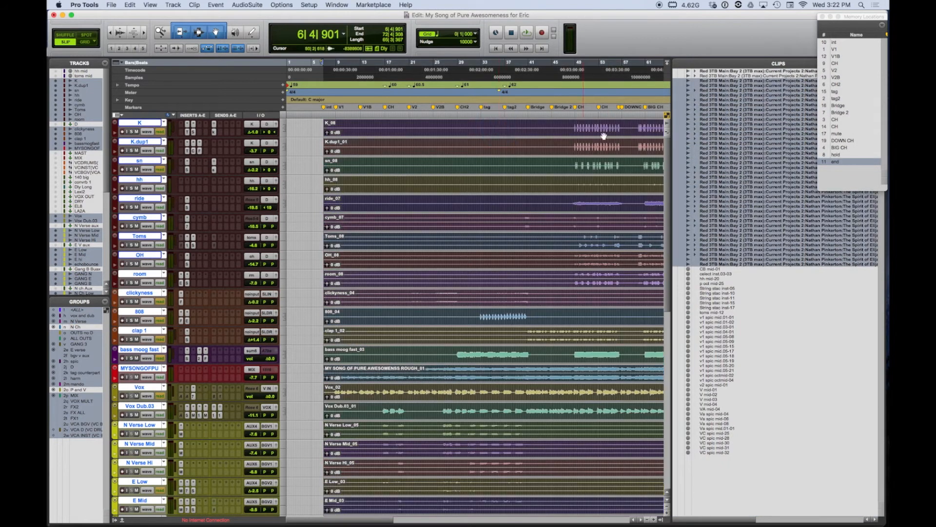
- Show all tracks in the Edit window again and look over the aux, VCA and consolidated audio tracks
{"action": "scroll", "coordinate": [541, 174], "scroll_direction": "down", "scroll_amount": 15}
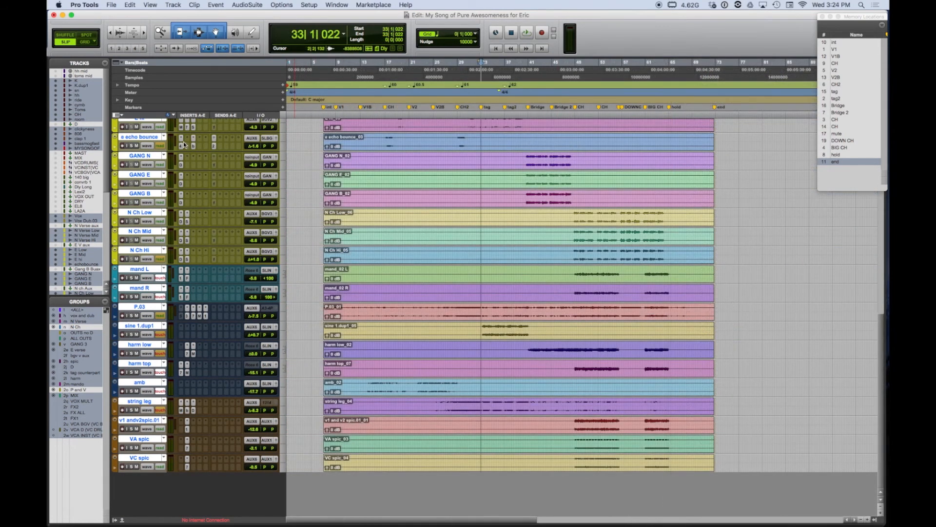
{"action": "left_click", "coordinate": [105, 63]}
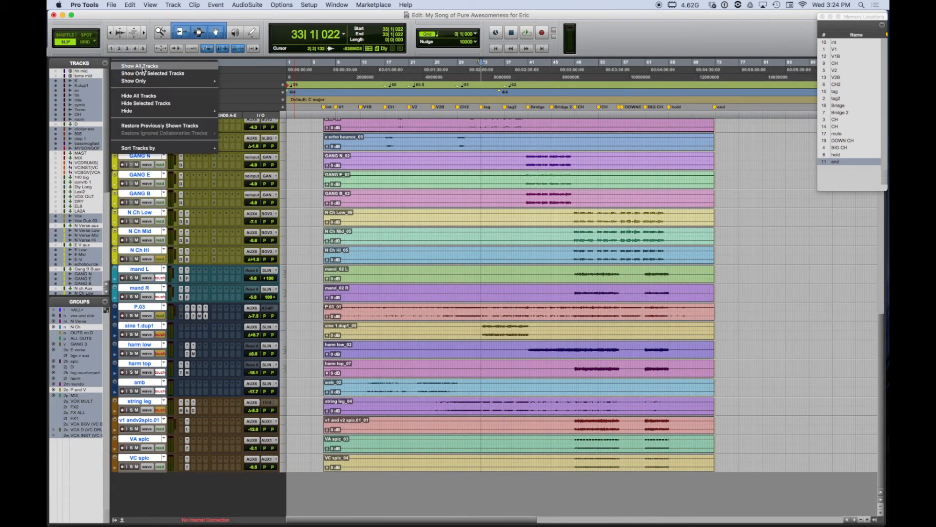
{"action": "left_click", "coordinate": [143, 67]}
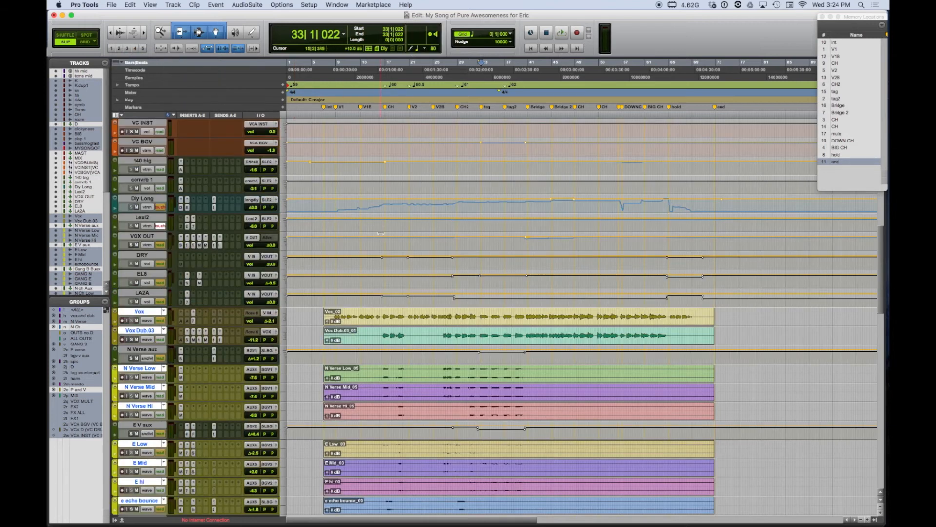
{"action": "scroll", "coordinate": [380, 233], "scroll_direction": "up", "scroll_amount": 3}
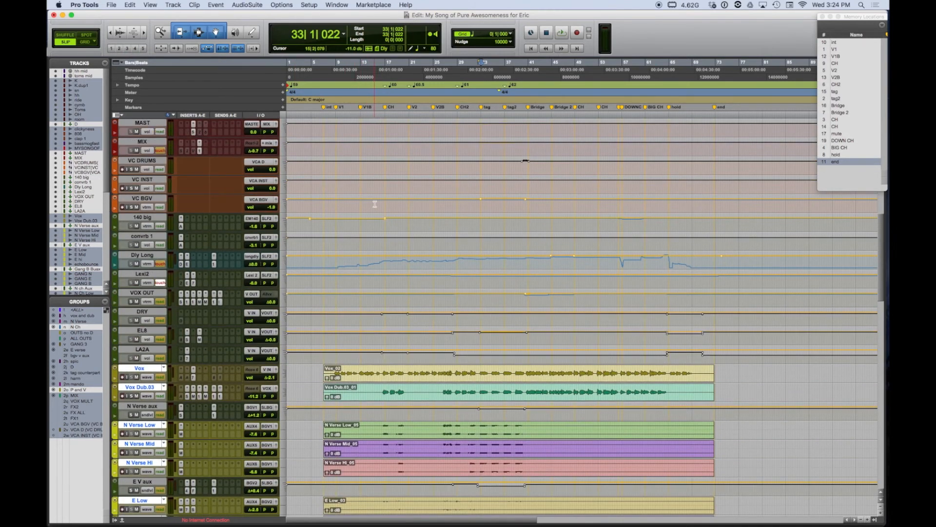
{"action": "scroll", "coordinate": [375, 204], "scroll_direction": "up", "scroll_amount": 2}
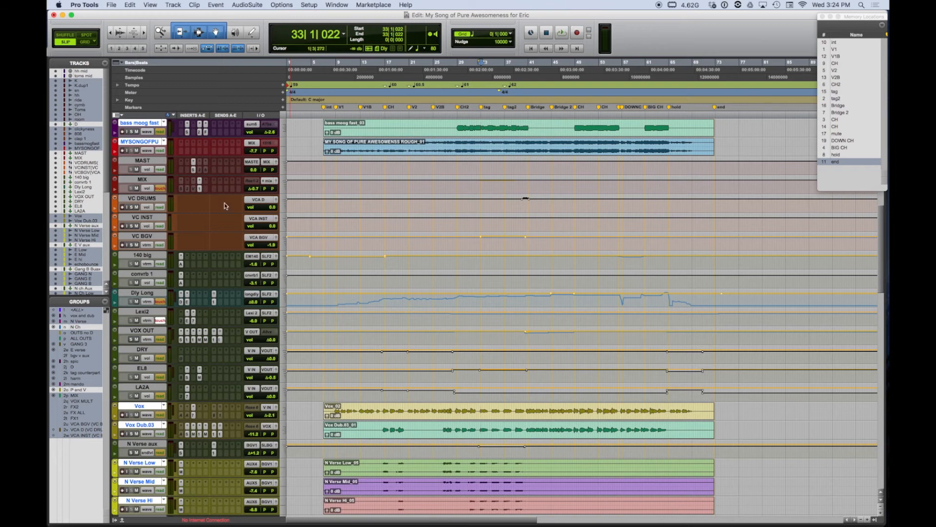
{"action": "scroll", "coordinate": [356, 246], "scroll_direction": "up", "scroll_amount": 4}
{"action": "scroll", "coordinate": [363, 241], "scroll_direction": "up", "scroll_amount": 4}
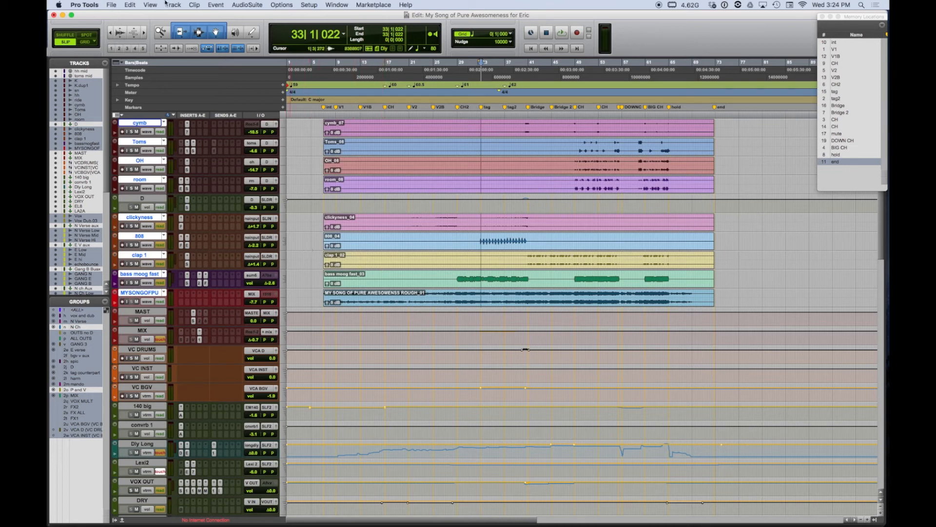
- Set up a Save Copy In of the session at 44.1 kHz and 24 Bit with the audio files included
{"action": "left_click", "coordinate": [111, 5]}
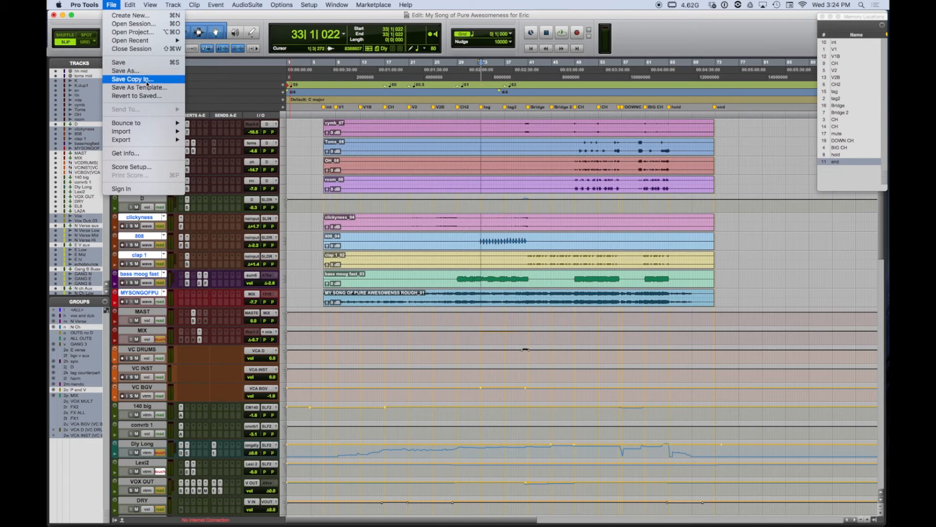
{"action": "left_click", "coordinate": [146, 83]}
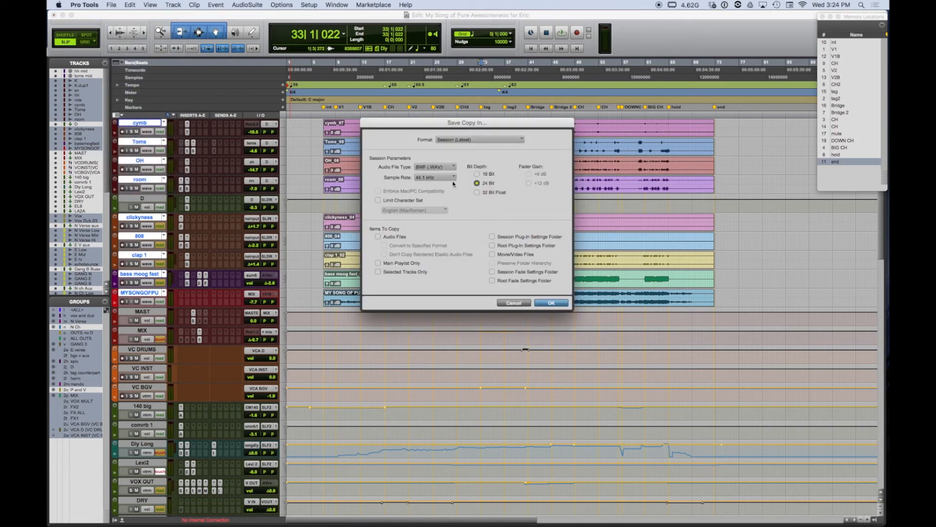
{"action": "left_click", "coordinate": [478, 184]}
{"action": "left_click", "coordinate": [438, 178]}
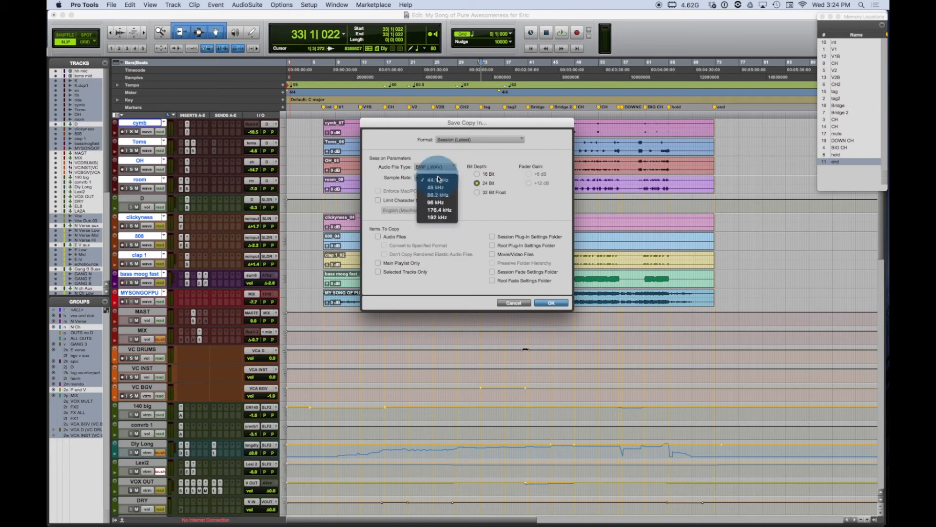
{"action": "left_click", "coordinate": [438, 180]}
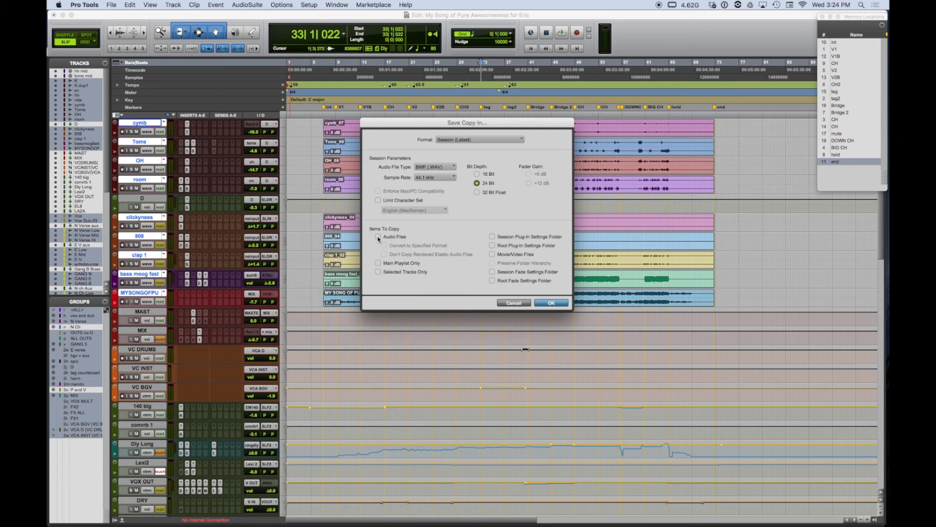
{"action": "left_click", "coordinate": [379, 237]}
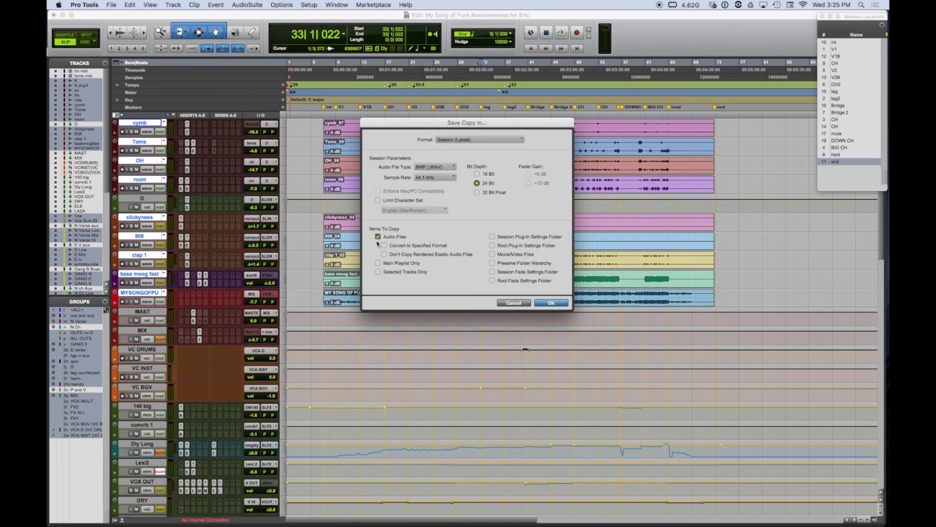
{"action": "left_click", "coordinate": [551, 302]}
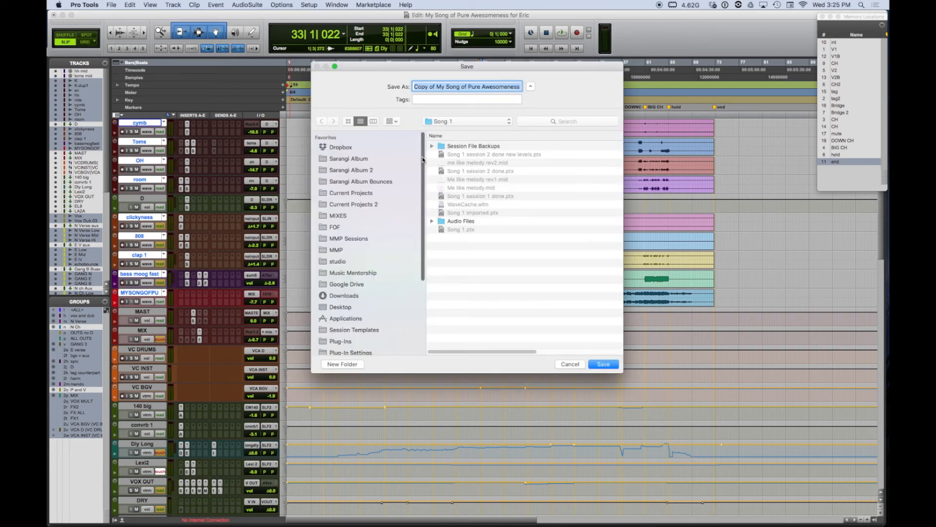
- Save the session copy in a new Desktop folder named "Song of Awesomeness for" followed by the recipient's first name
{"action": "left_click_drag", "start_coordinate": [423, 146], "coordinate": [428, 215]}
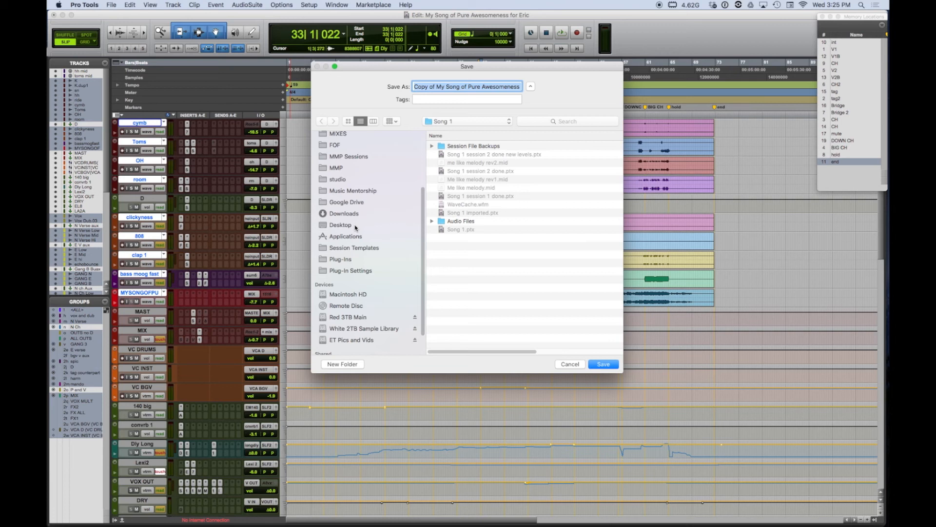
{"action": "left_click", "coordinate": [355, 226]}
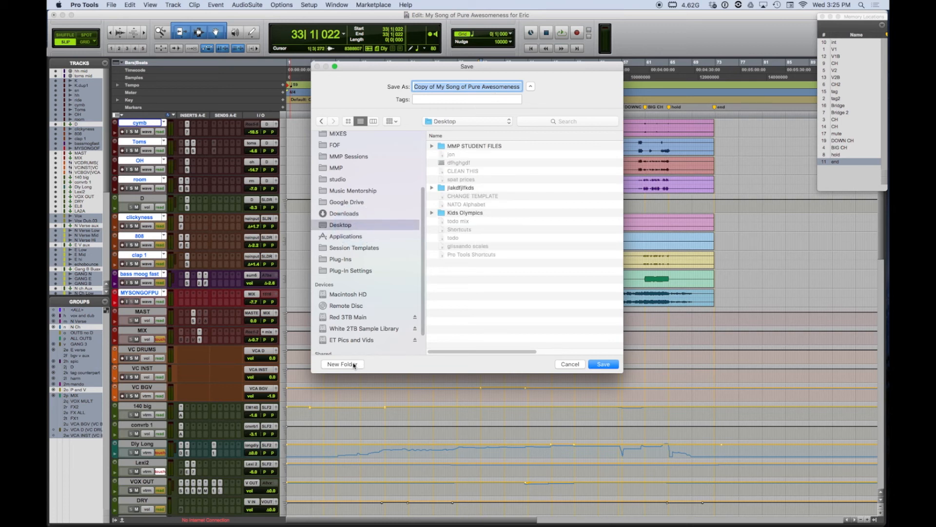
{"action": "left_click", "coordinate": [354, 365]}
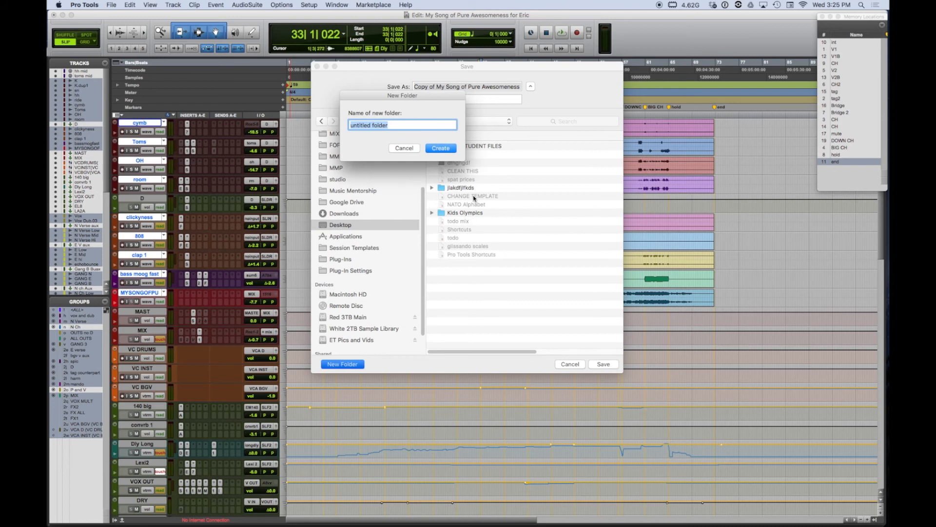
{"action": "type", "text": "Song of Aweso"}
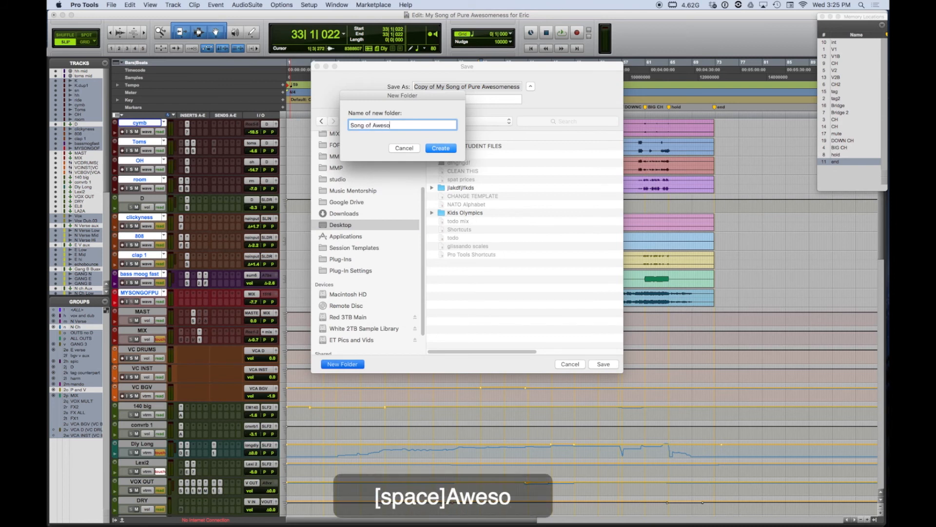
{"action": "type", "text": "menss"}
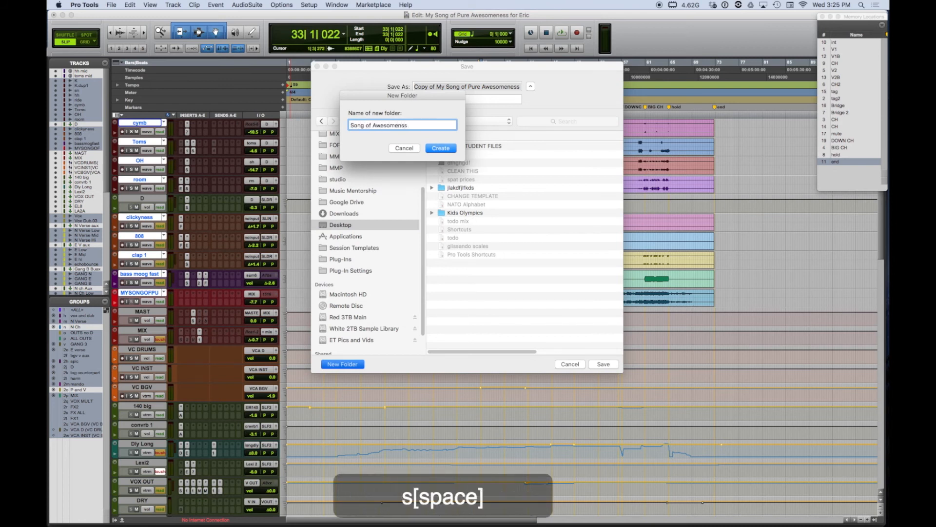
{"action": "key", "text": "BackSpace"}
{"action": "key", "text": "BackSpace"}
{"action": "key", "text": "BackSpace"}
{"action": "key", "text": "BackSpace"}
{"action": "key", "text": "BackSpace"}
{"action": "type", "text": "om"}
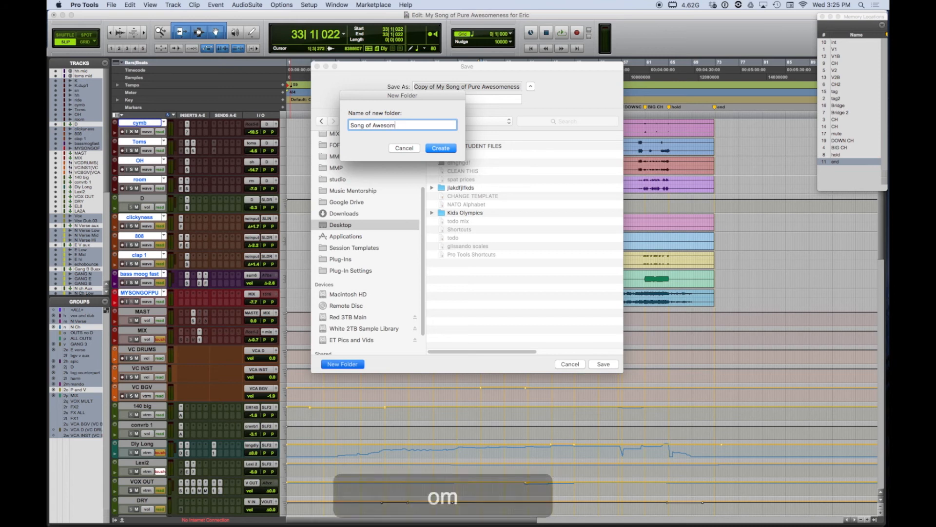
{"action": "type", "text": "eness for Eric"}
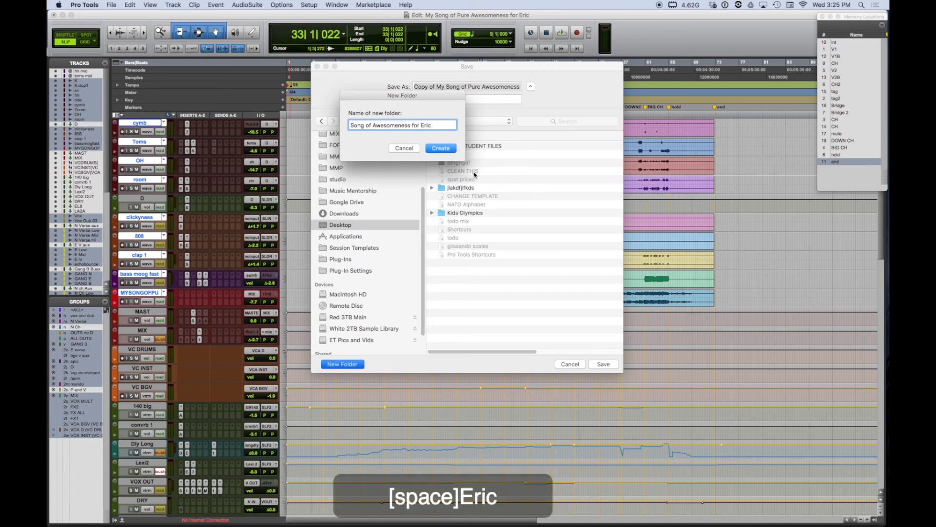
{"action": "left_click", "coordinate": [447, 149]}
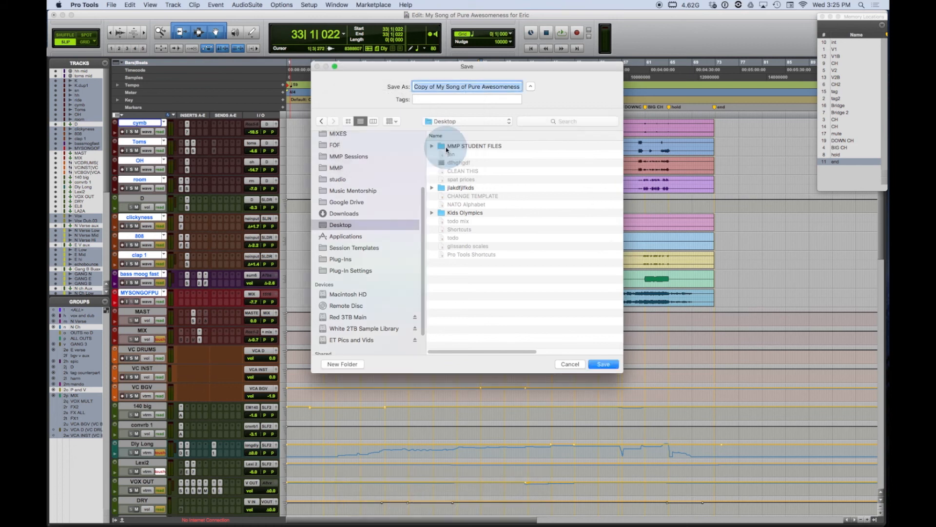
{"action": "left_click", "coordinate": [603, 364]}
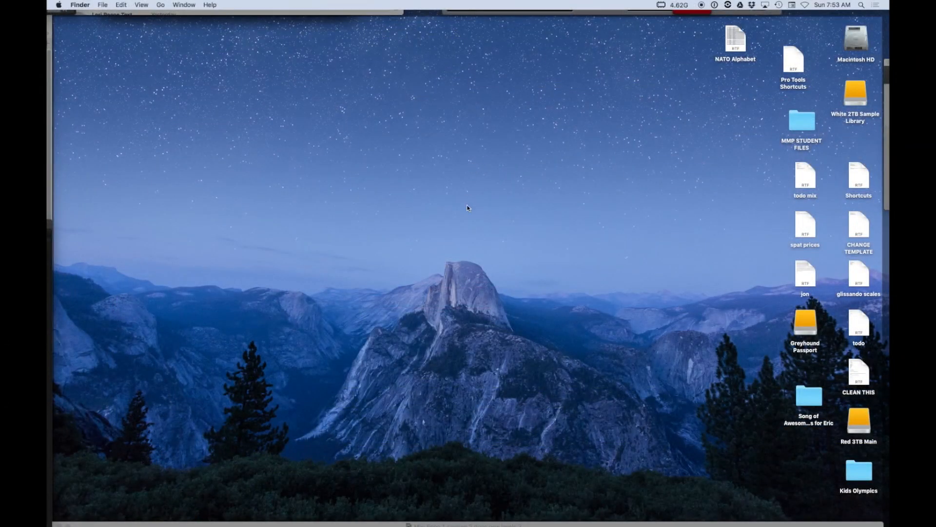
- In Finder, move the session copy folder to a clear desktop area, compress it and place the zip file near it
{"action": "left_click_drag", "start_coordinate": [820, 401], "coordinate": [394, 169]}
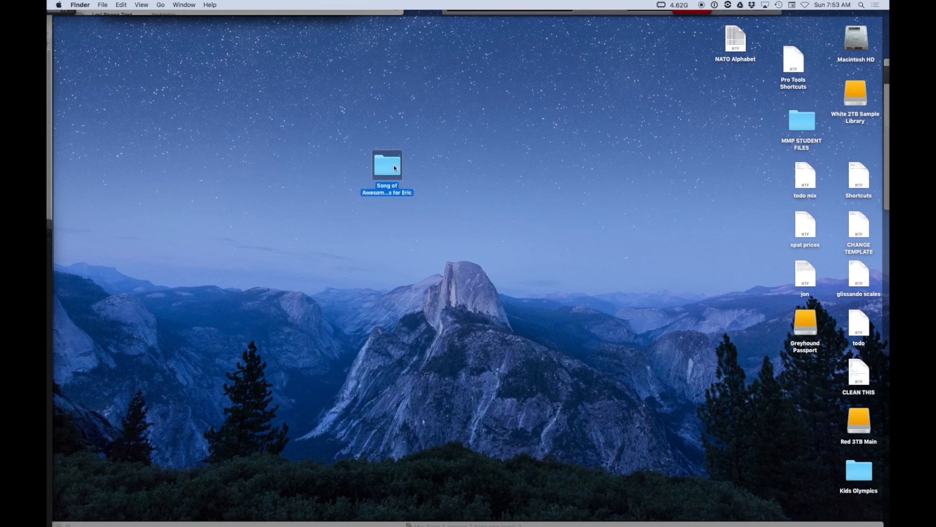
{"action": "right_click", "coordinate": [395, 168]}
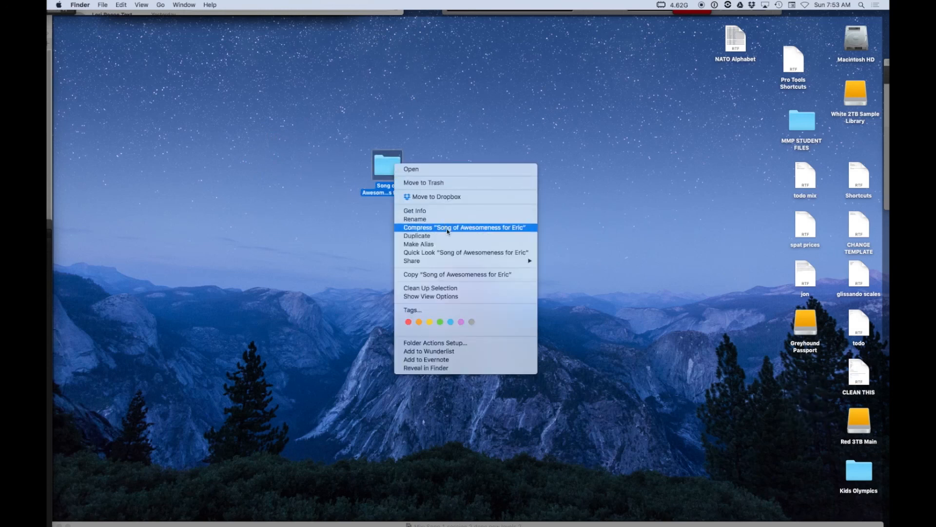
{"action": "left_click", "coordinate": [448, 231]}
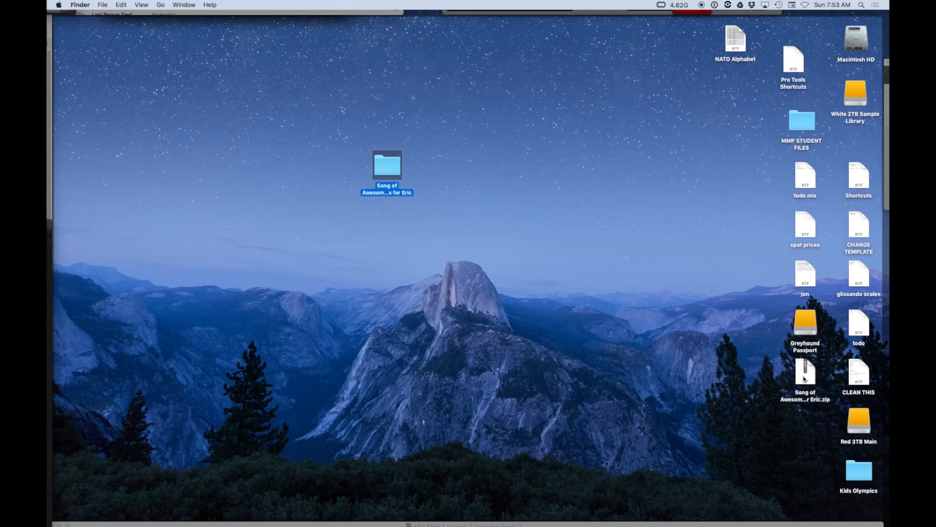
{"action": "left_click_drag", "start_coordinate": [805, 379], "coordinate": [540, 109]}
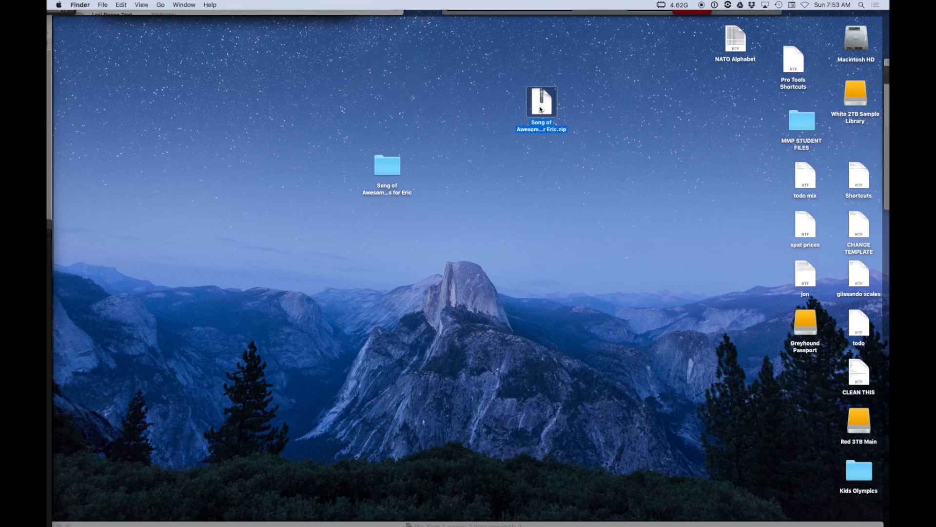